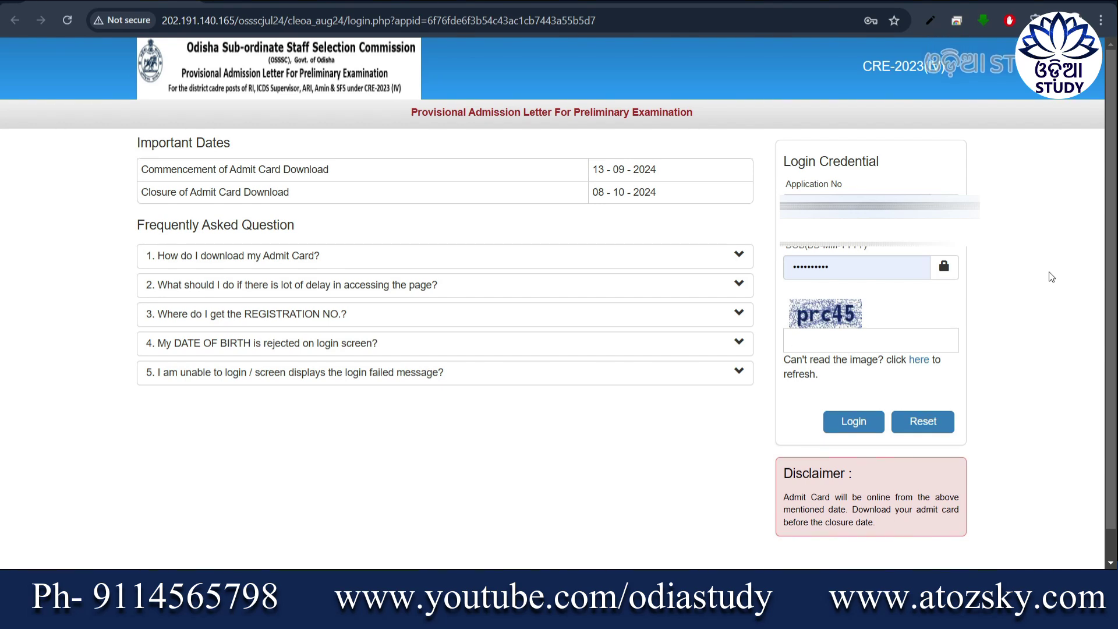
{"action": "left_click", "coordinate": [681, 25]}
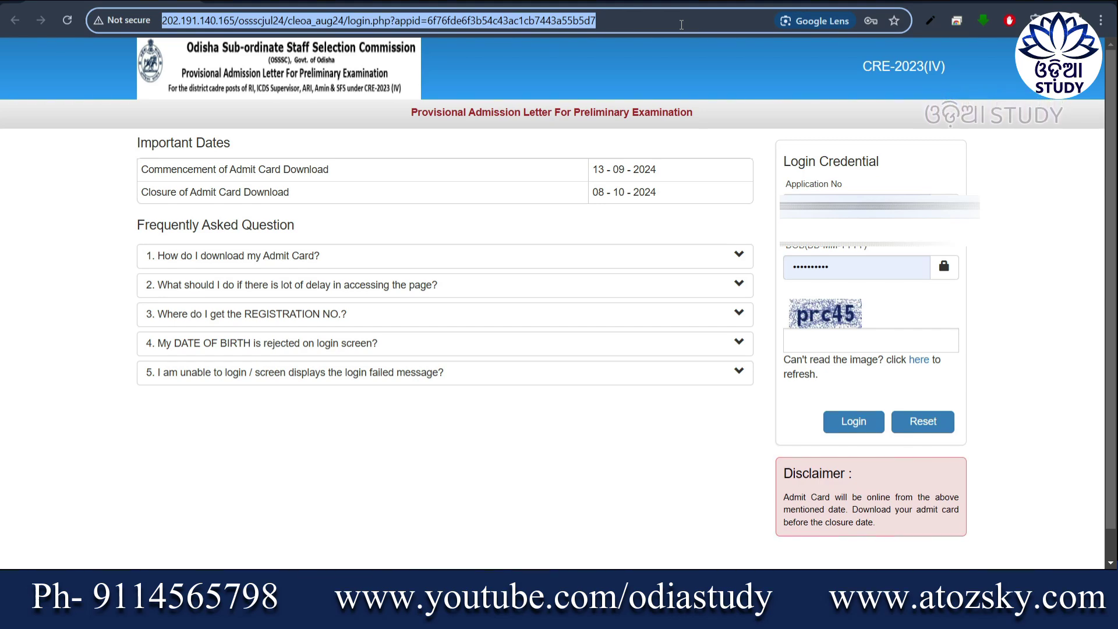
{"action": "left_click", "coordinate": [1080, 421]}
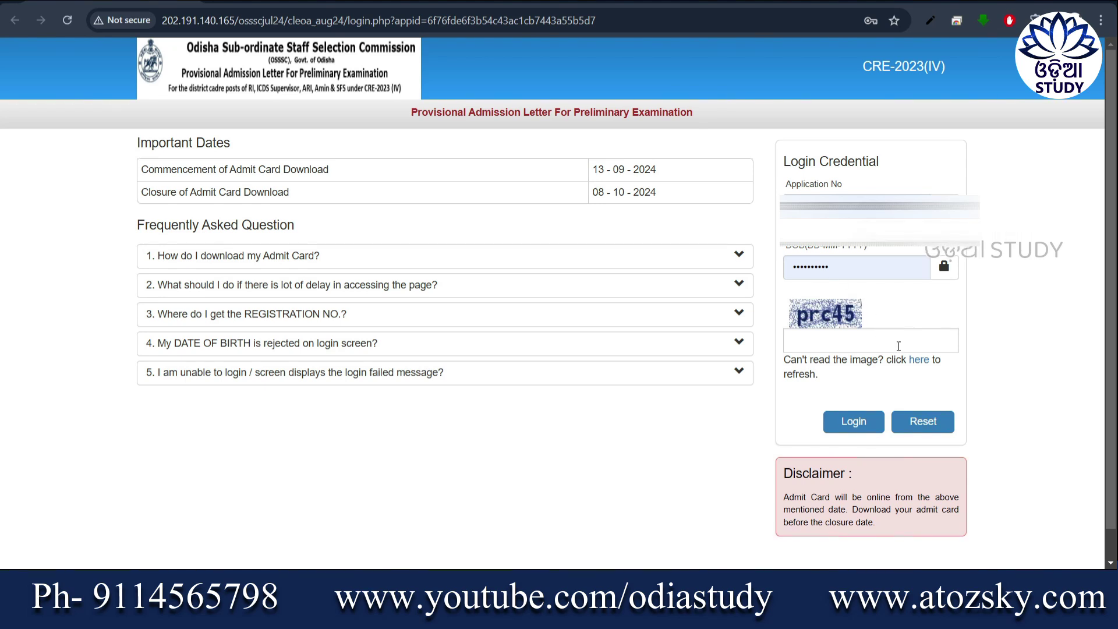
Enter the captcha code shown in the image and log in to open the admission letter
{"action": "type", "text": "PRC"}
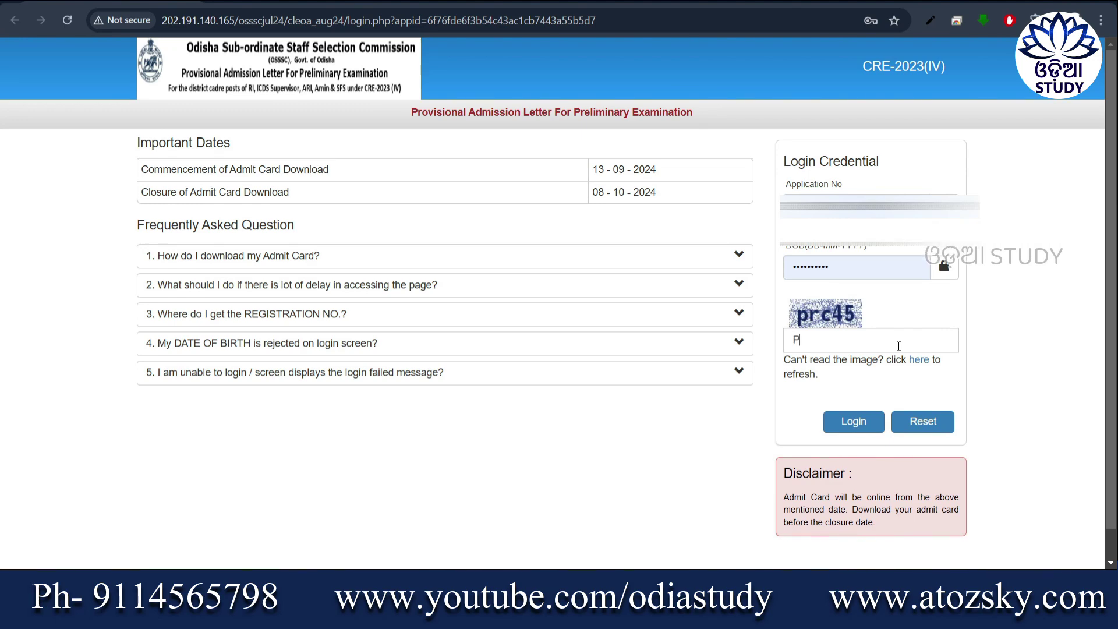
{"action": "key", "text": "BackSpace"}
{"action": "key", "text": "BackSpace"}
{"action": "key", "text": "BackSpace"}
{"action": "type", "text": "prc45"}
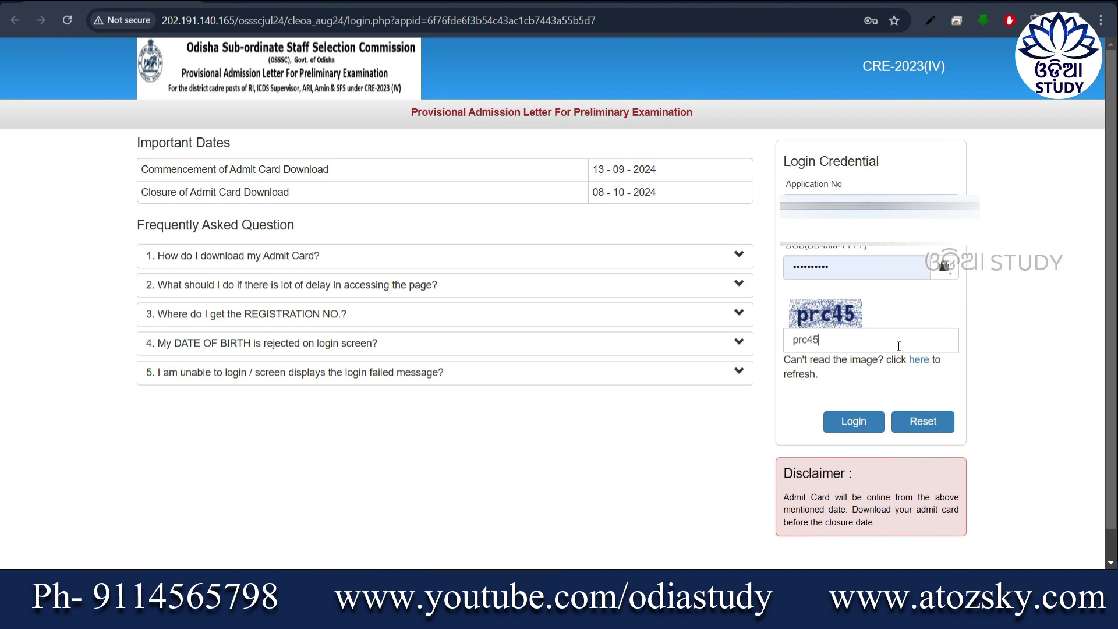
{"action": "left_click", "coordinate": [862, 431]}
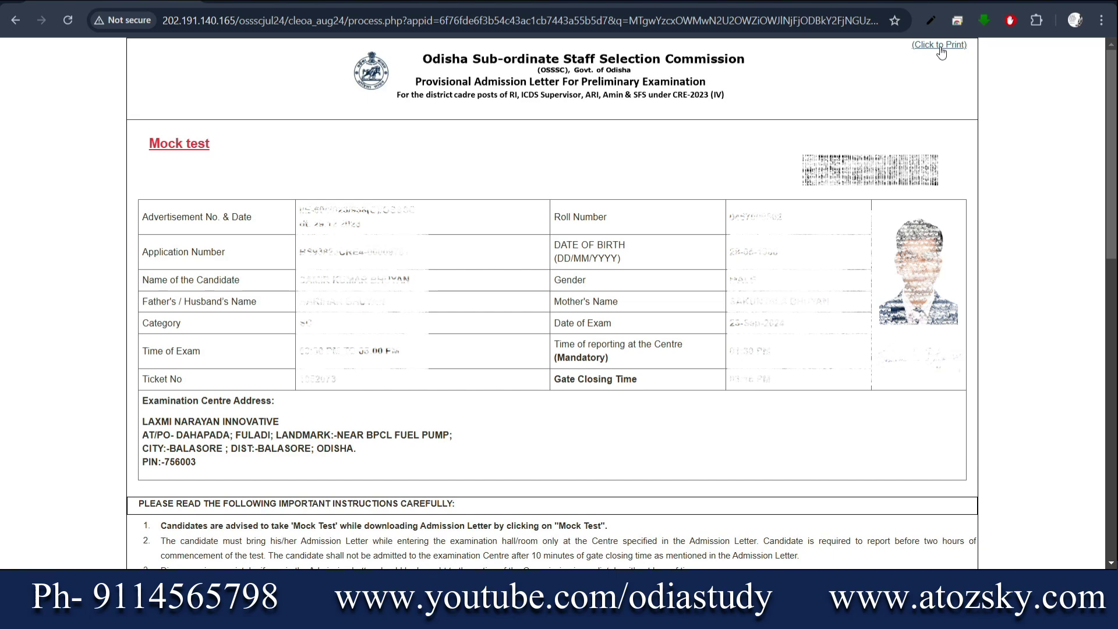
Open the mock test from the admission letter, start the exam and submit the prefilled candidate login
{"action": "left_click", "coordinate": [179, 143]}
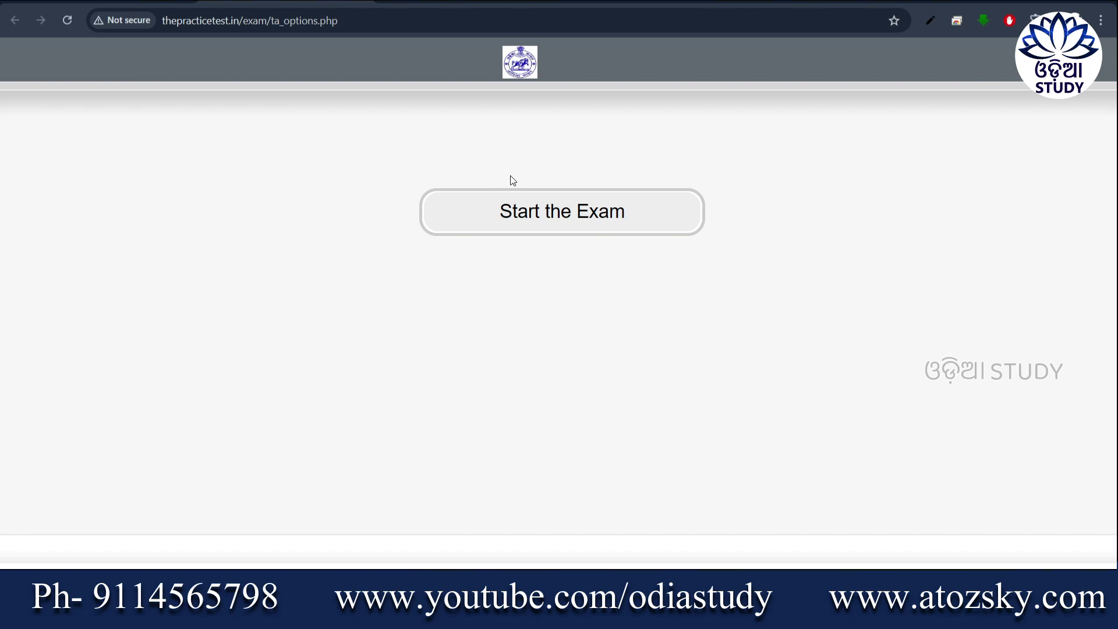
{"action": "left_click", "coordinate": [592, 223]}
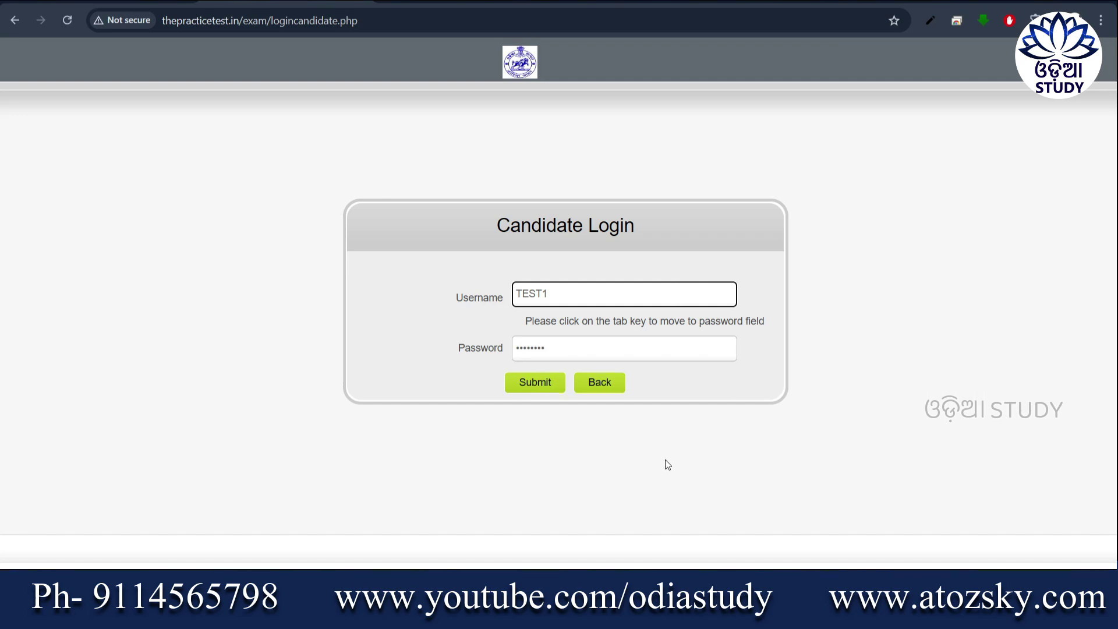
{"action": "left_click", "coordinate": [523, 384]}
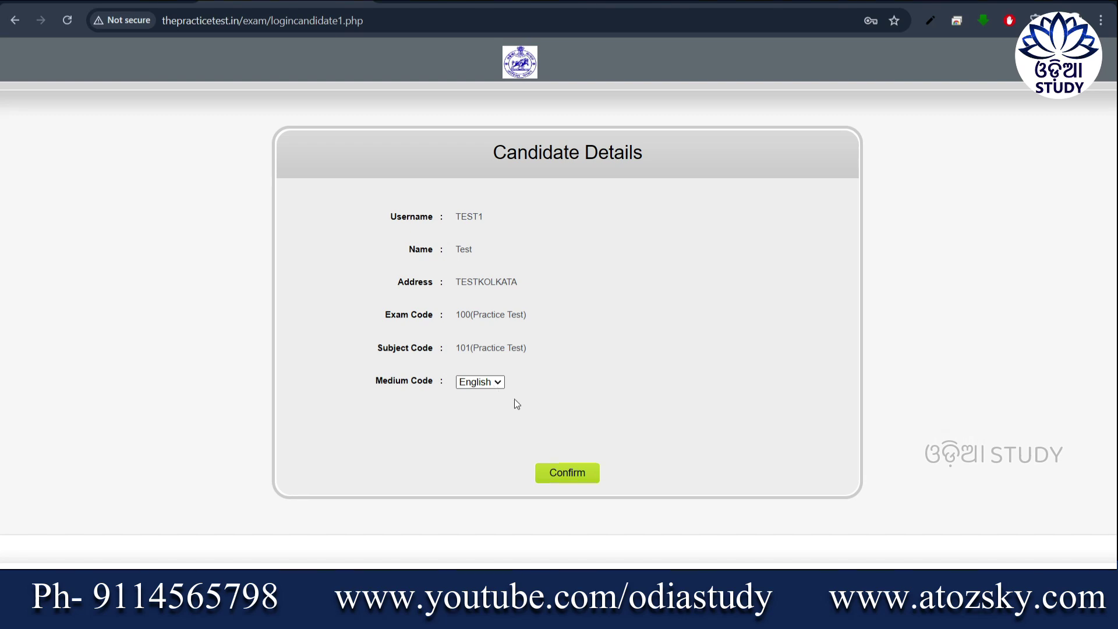
Confirm English as the exam medium, read through the candidate instructions and accept them
{"action": "left_click", "coordinate": [584, 480]}
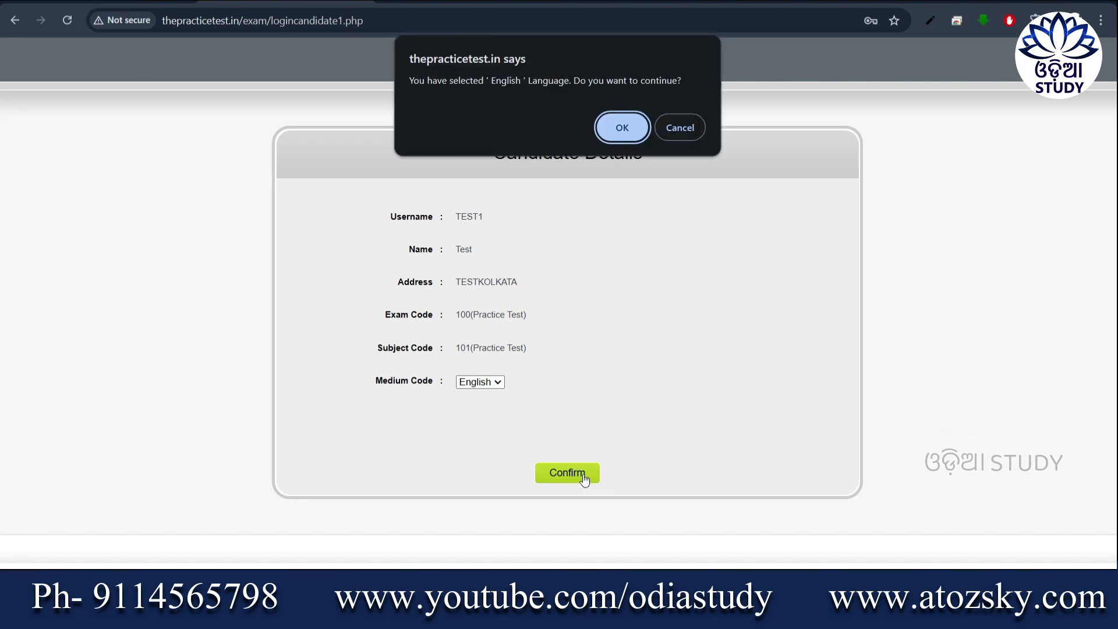
{"action": "left_click", "coordinate": [620, 126]}
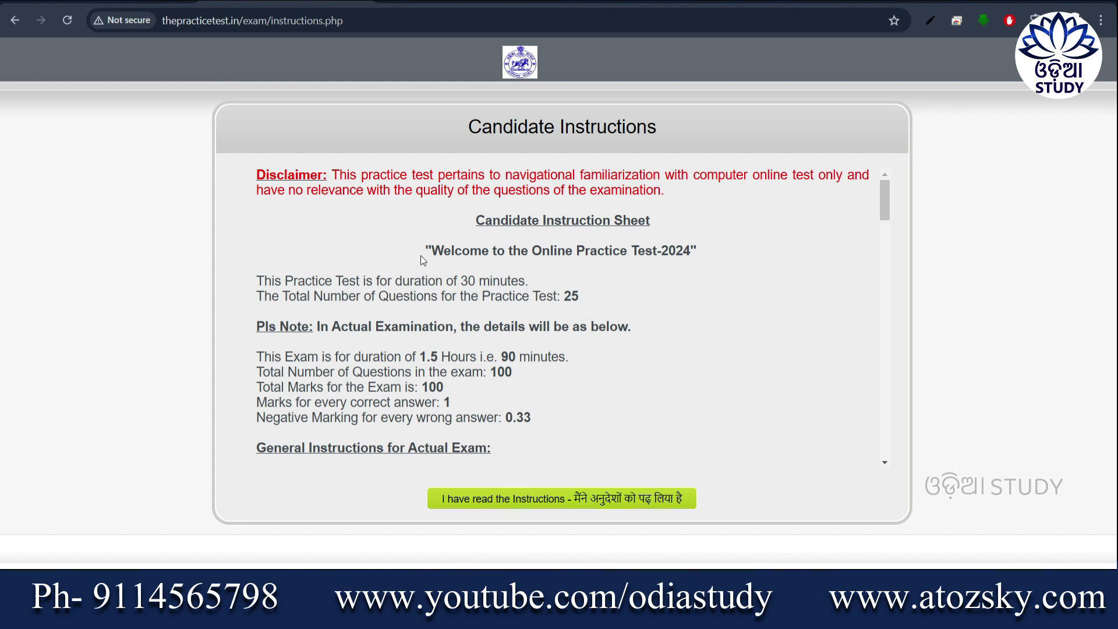
{"action": "scroll", "coordinate": [420, 256], "scroll_direction": "down", "scroll_amount": 10}
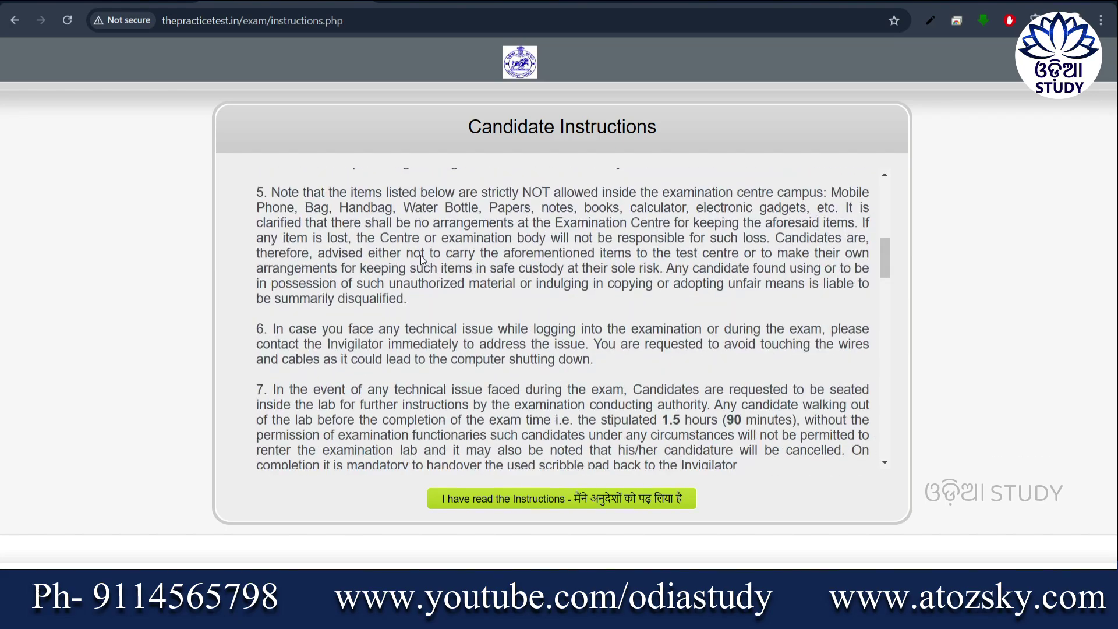
{"action": "scroll", "coordinate": [420, 255], "scroll_direction": "down", "scroll_amount": 15}
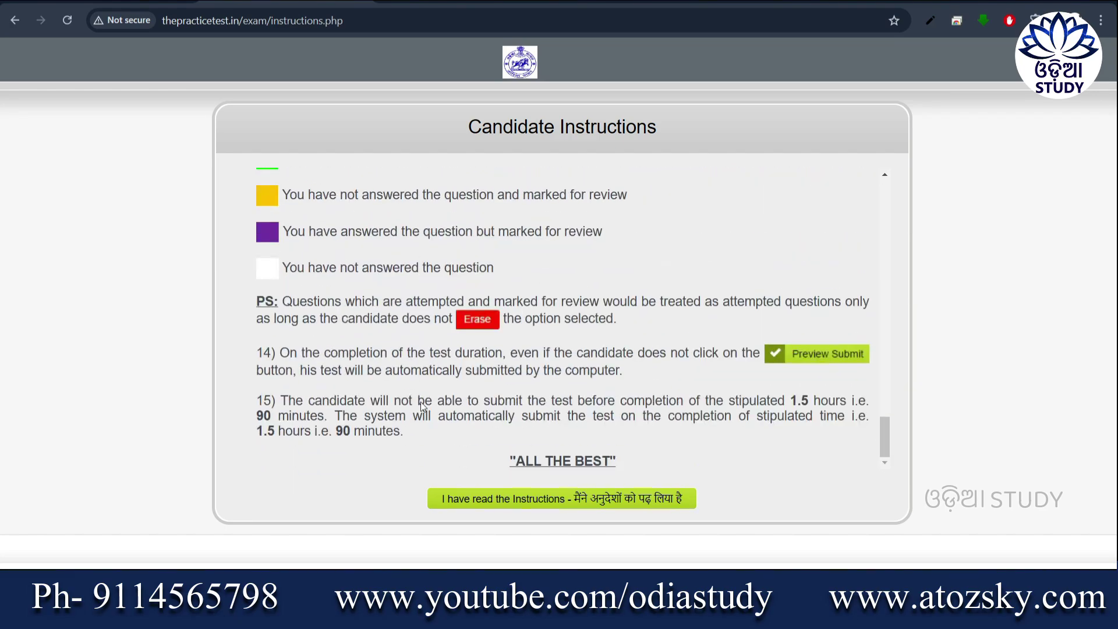
{"action": "left_click", "coordinate": [476, 502]}
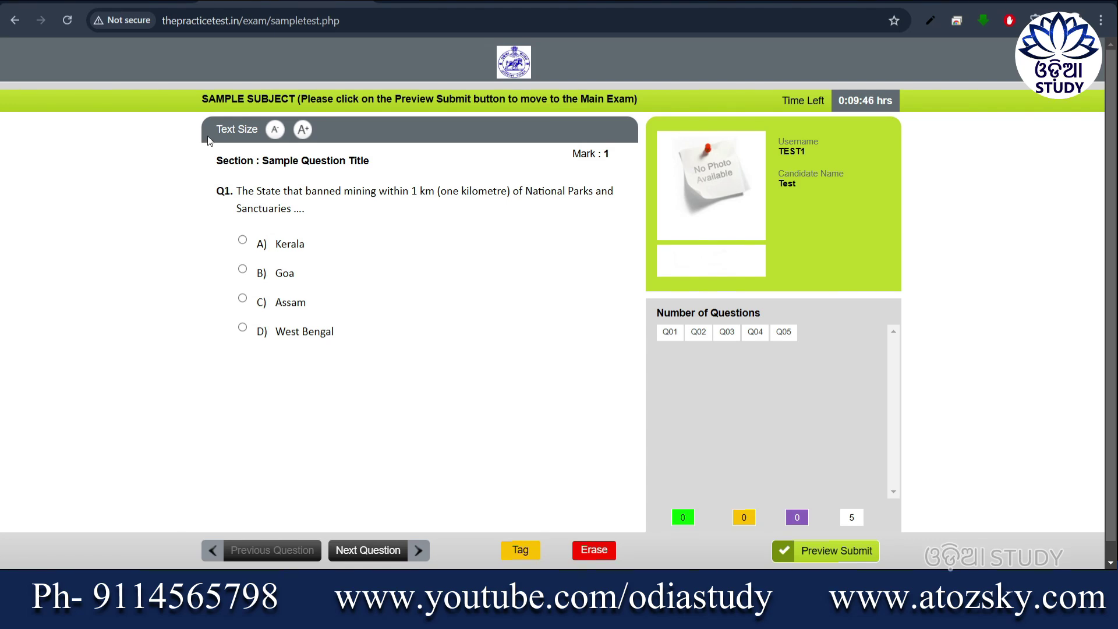
Enlarge the question text by three steps and reduce it by two
{"action": "left_click", "coordinate": [303, 130]}
{"action": "left_click", "coordinate": [303, 130]}
{"action": "left_click", "coordinate": [302, 130]}
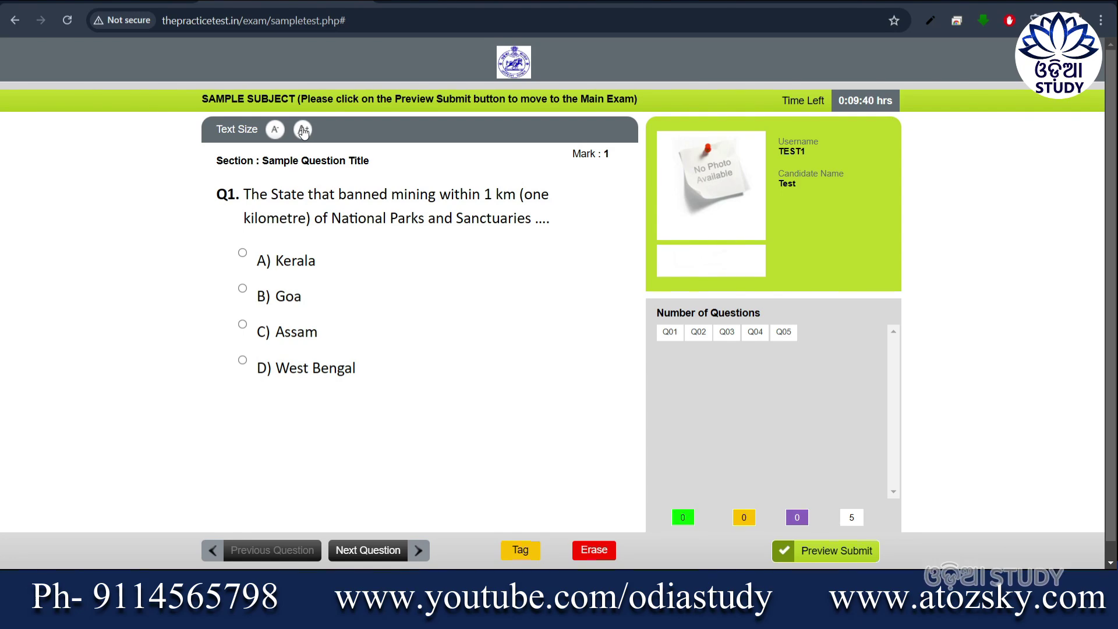
{"action": "left_click", "coordinate": [274, 131]}
{"action": "left_click", "coordinate": [274, 131]}
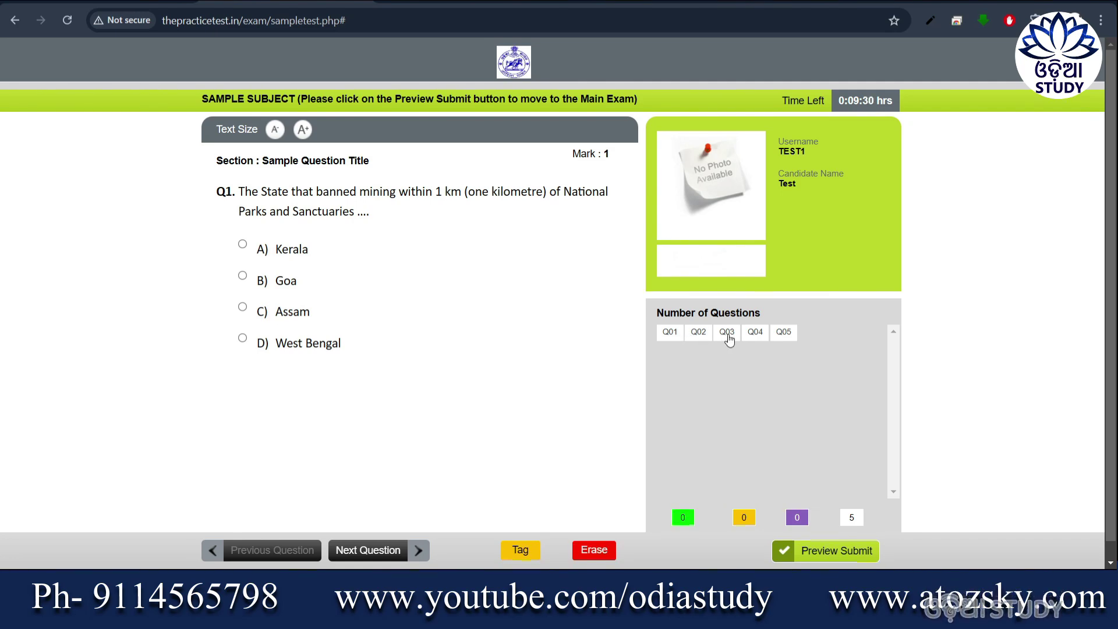
View question 3, return to question 1 and save option A) Kerala as its answer
{"action": "left_click", "coordinate": [728, 337]}
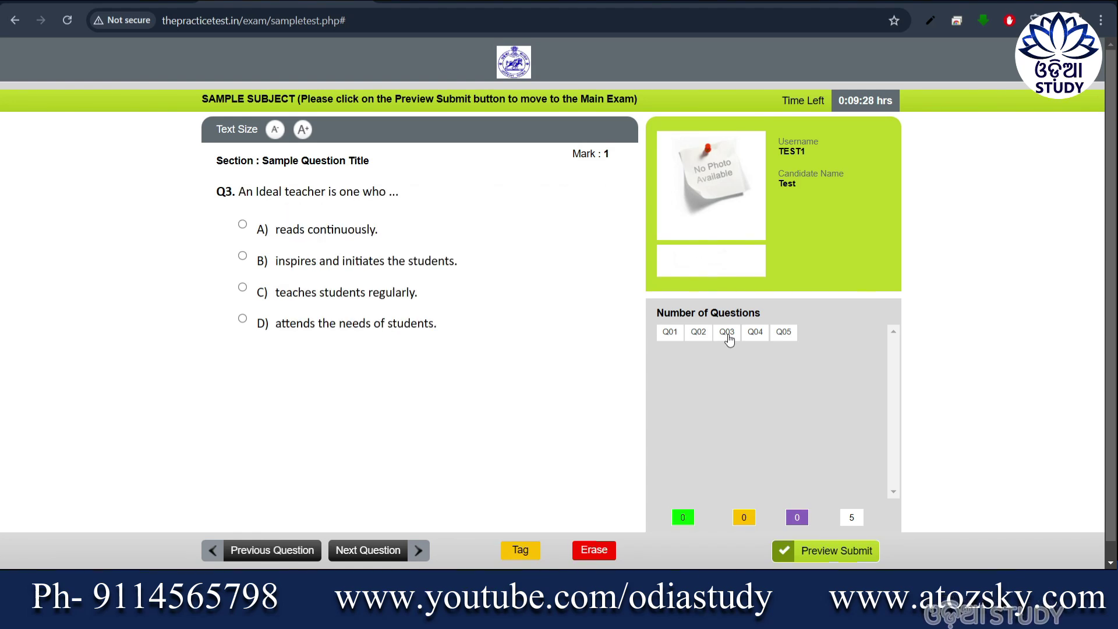
{"action": "left_click", "coordinate": [665, 339]}
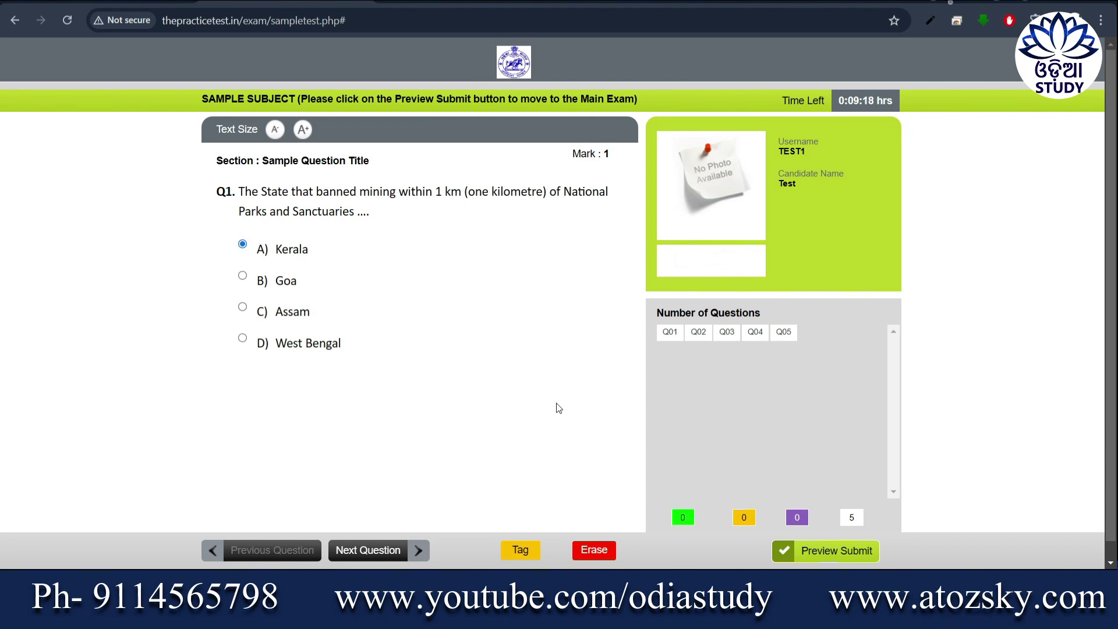
{"action": "left_click", "coordinate": [368, 550]}
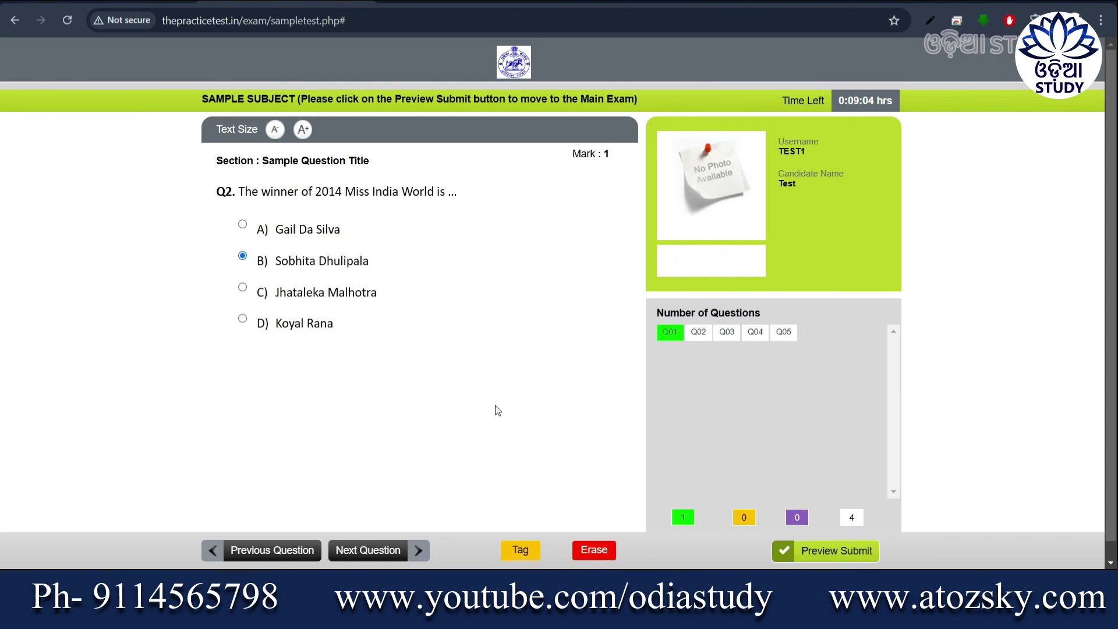
Save option B as the answer to question 2 with a review tag, and skip question 3
{"action": "left_click", "coordinate": [527, 551]}
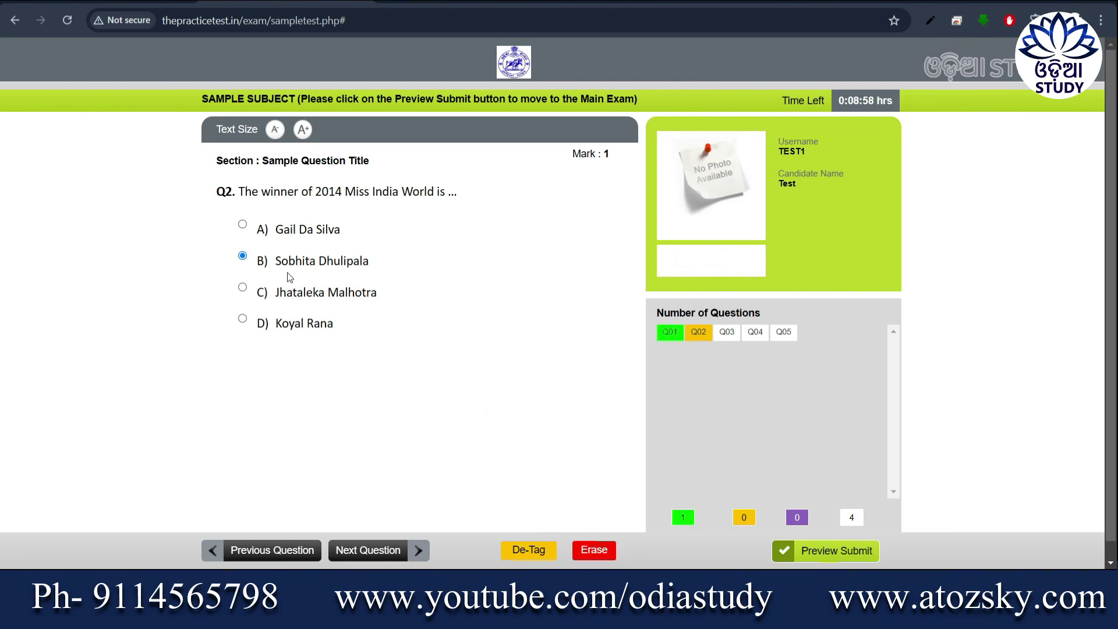
{"action": "left_click", "coordinate": [376, 552]}
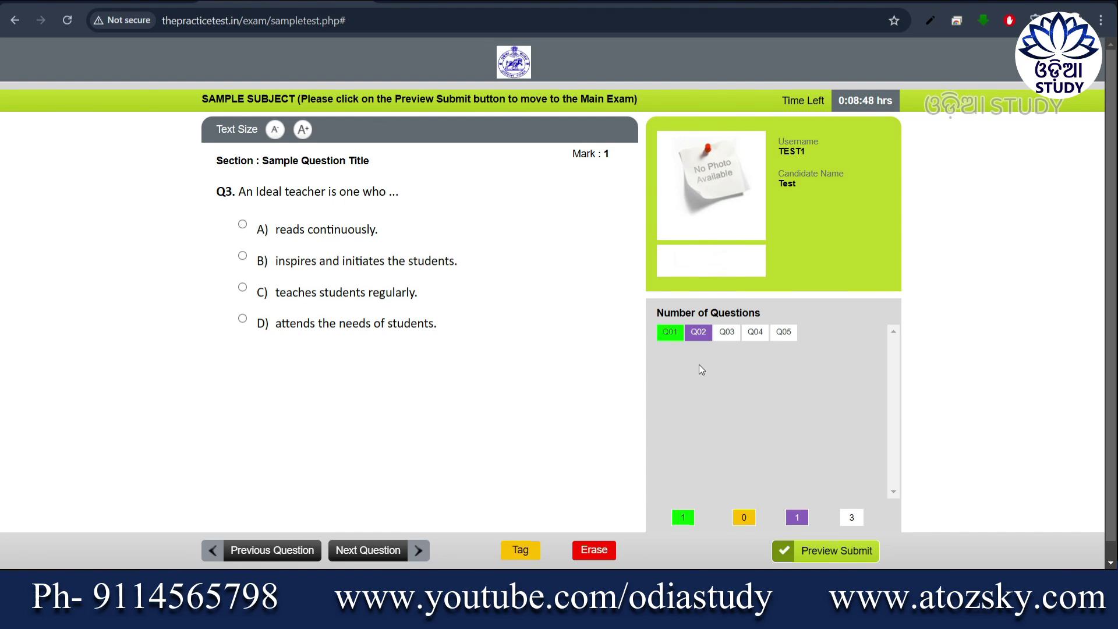
{"action": "left_click", "coordinate": [376, 553]}
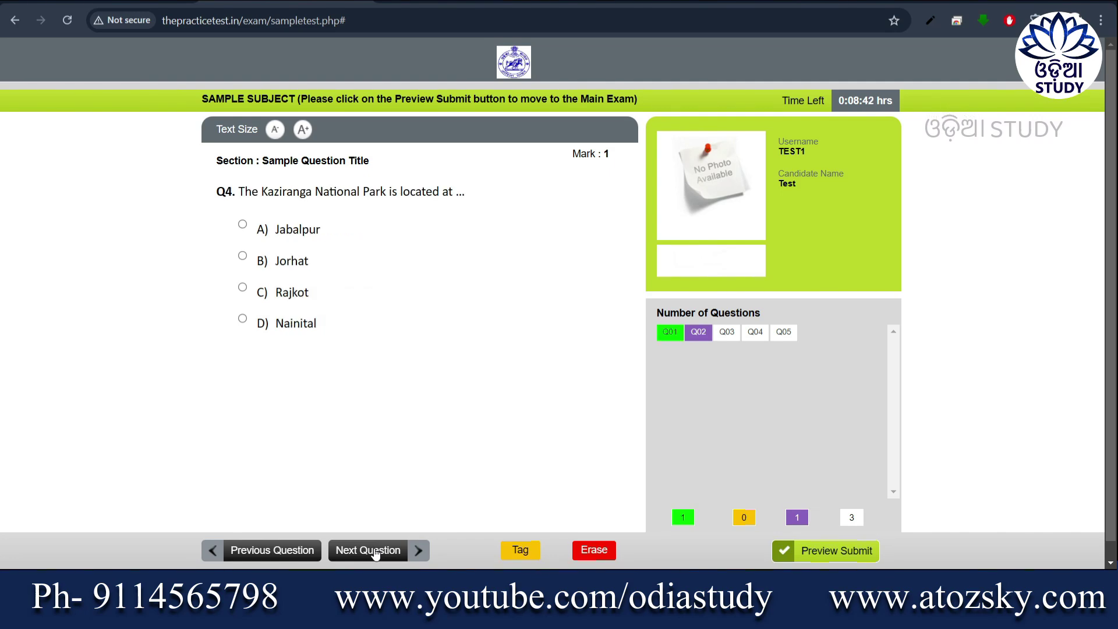
Answer question 4 with A) Jabalpur, tag it for review and continue to question 5
{"action": "left_click", "coordinate": [243, 225]}
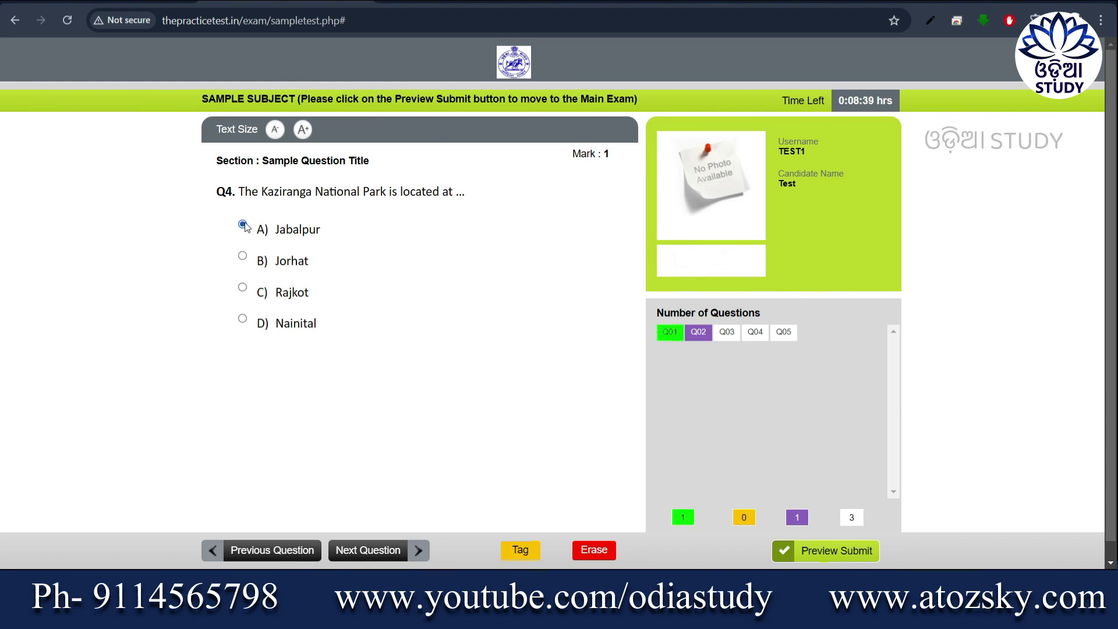
{"action": "left_click", "coordinate": [521, 552]}
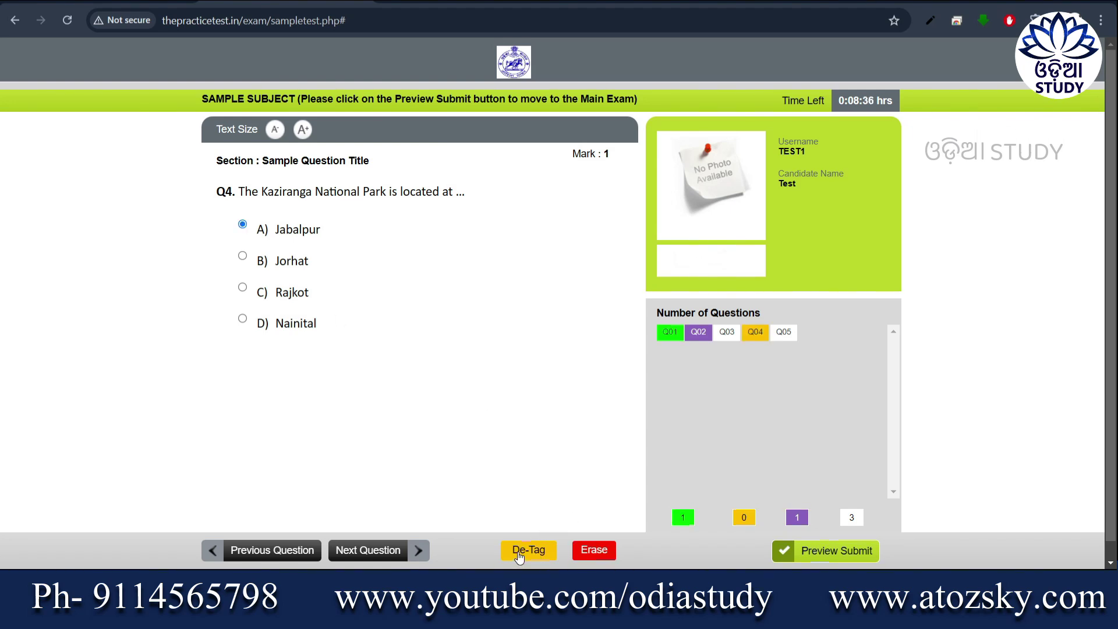
{"action": "left_click", "coordinate": [399, 552]}
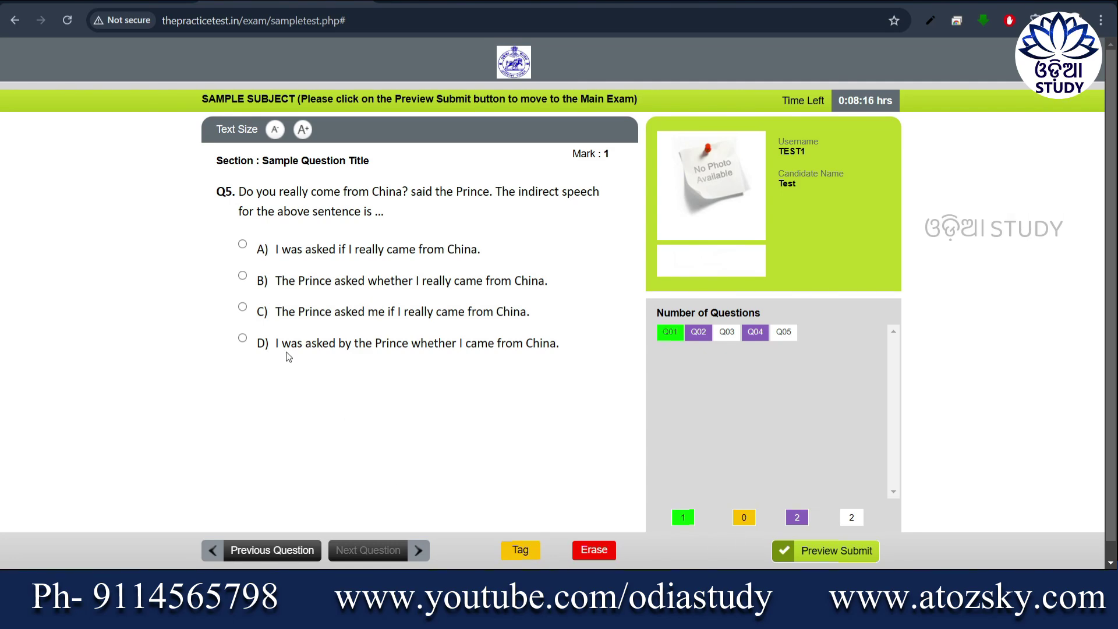
Answer question 5 with option B, preview the test submission and decline to submit
{"action": "left_click", "coordinate": [249, 279]}
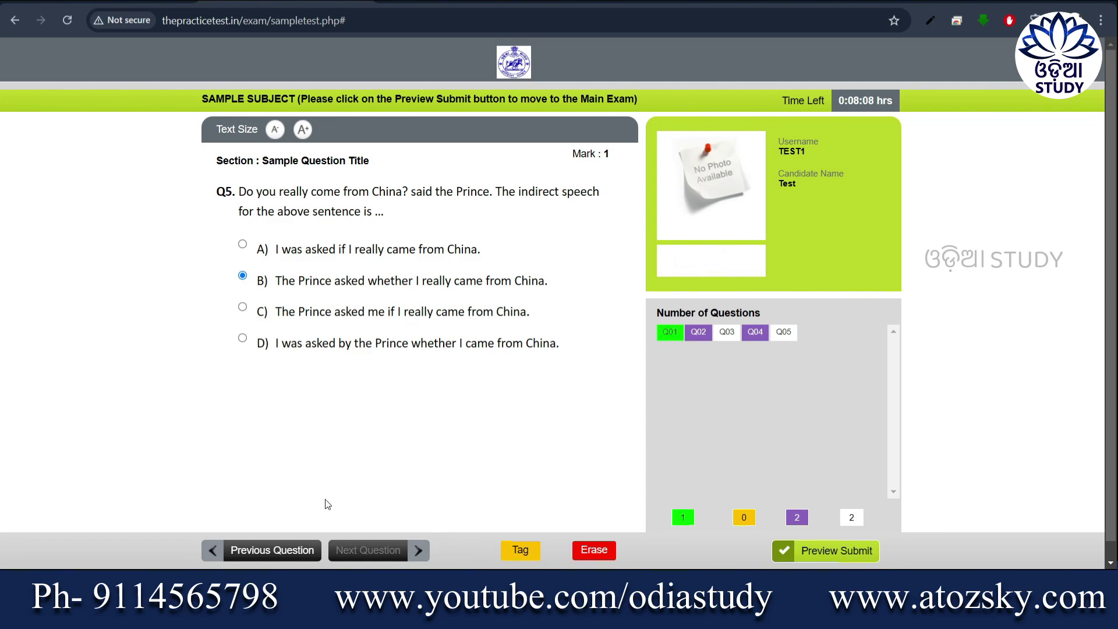
{"action": "left_click", "coordinate": [828, 553]}
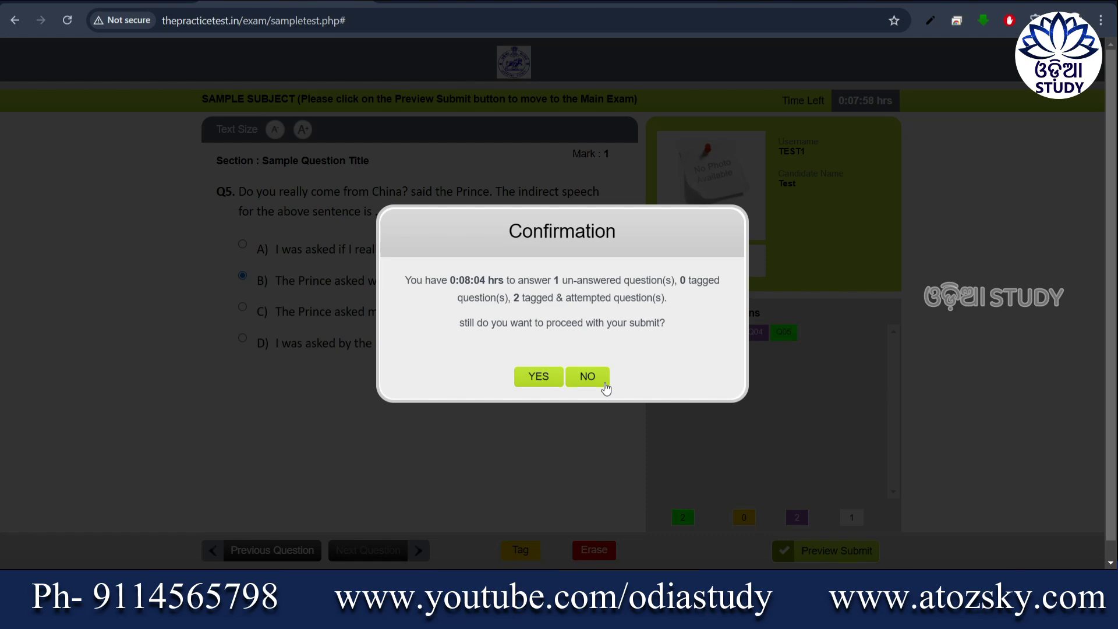
{"action": "left_click", "coordinate": [603, 382]}
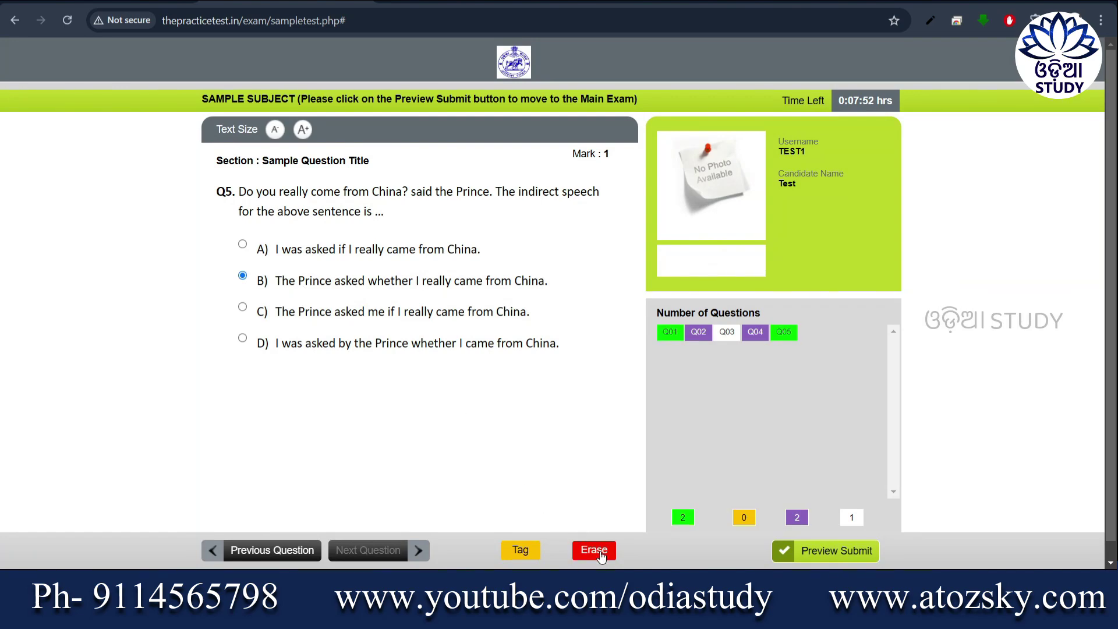
Erase the selected answers of questions 5, 4 and 2, and return to question 1
{"action": "left_click", "coordinate": [601, 554]}
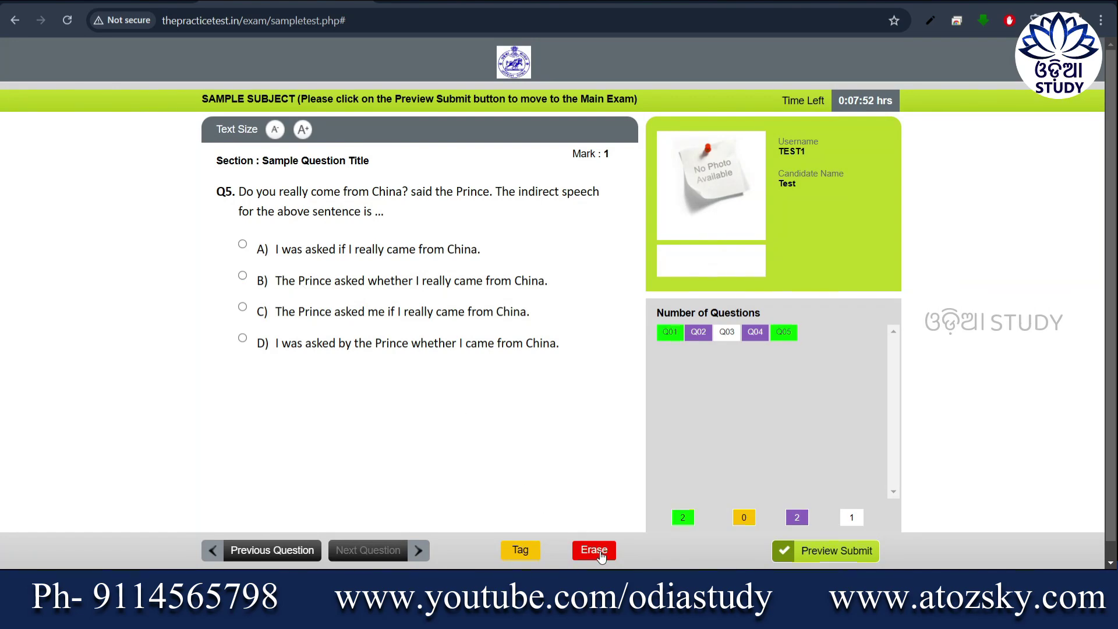
{"action": "left_click", "coordinate": [755, 338]}
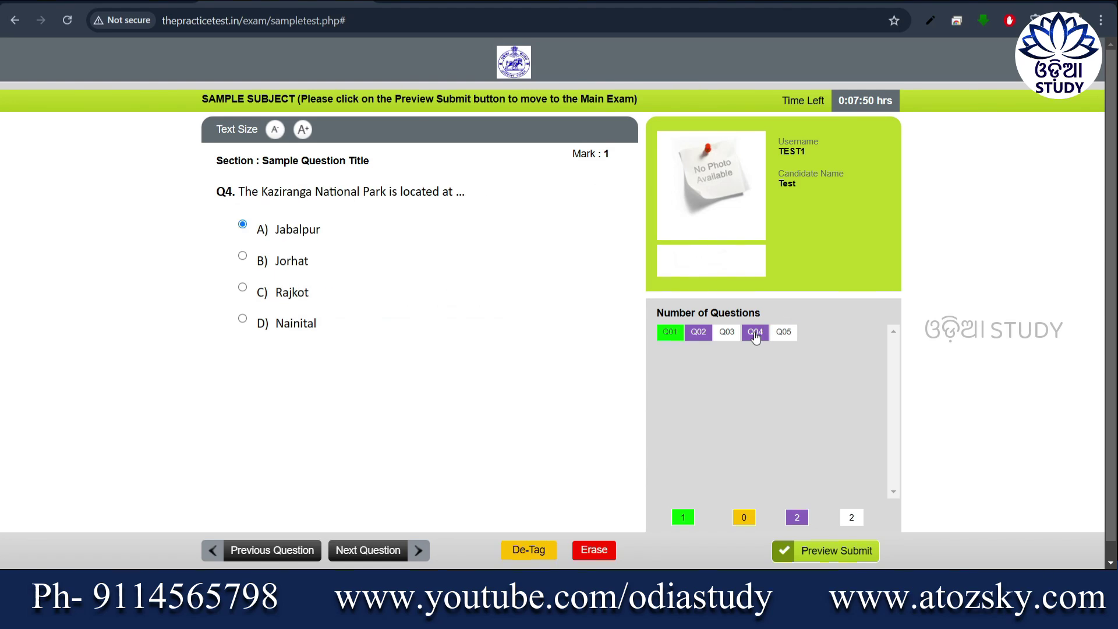
{"action": "left_click", "coordinate": [598, 555]}
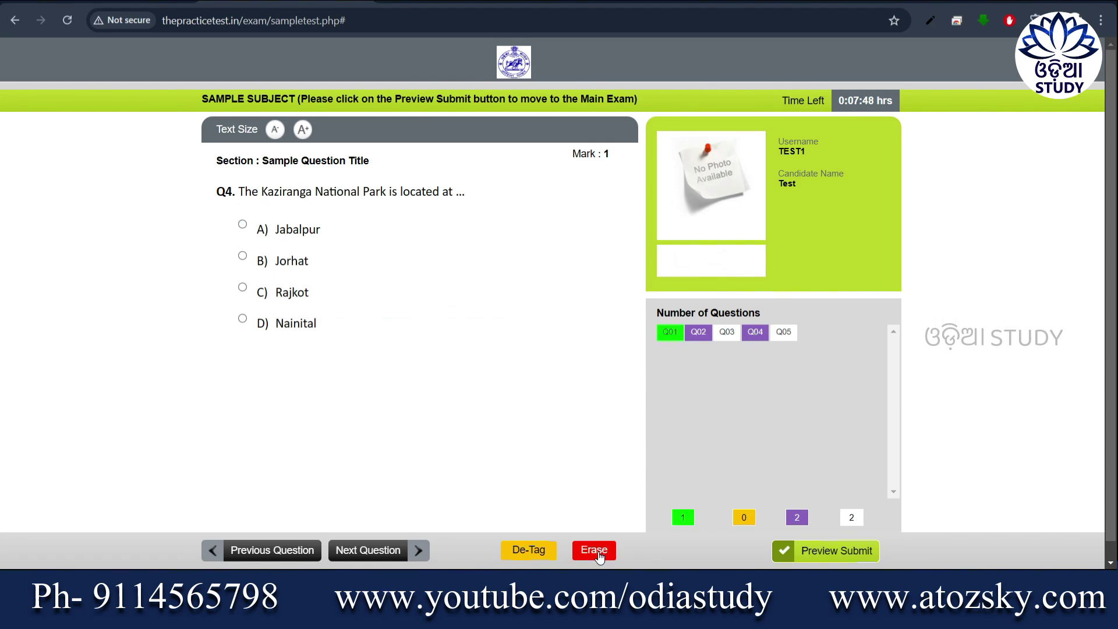
{"action": "left_click", "coordinate": [698, 334]}
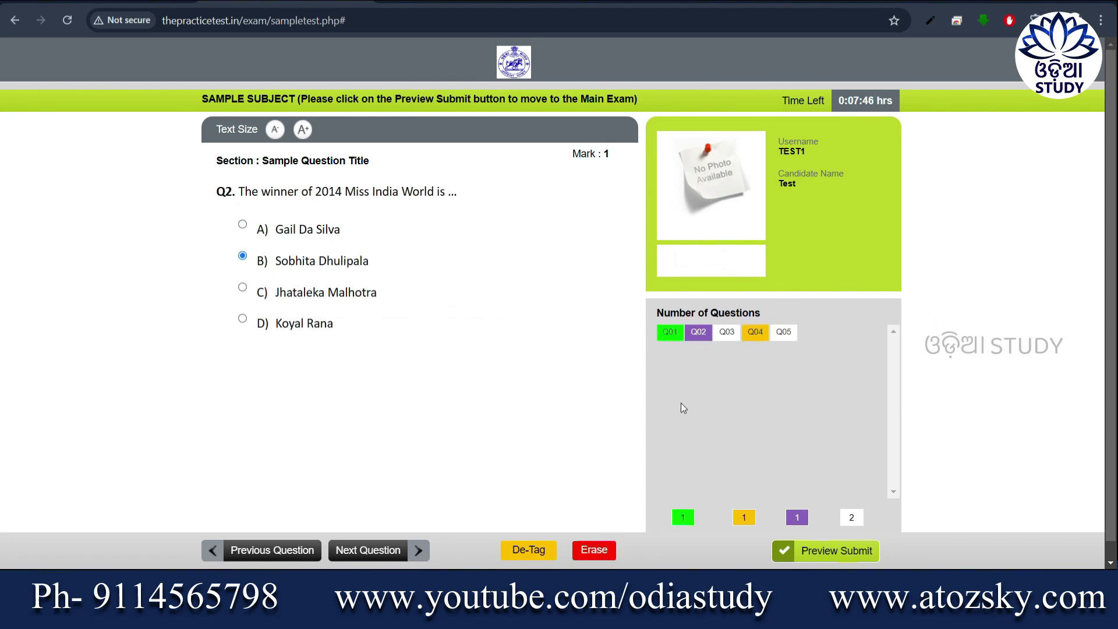
{"action": "left_click", "coordinate": [587, 555]}
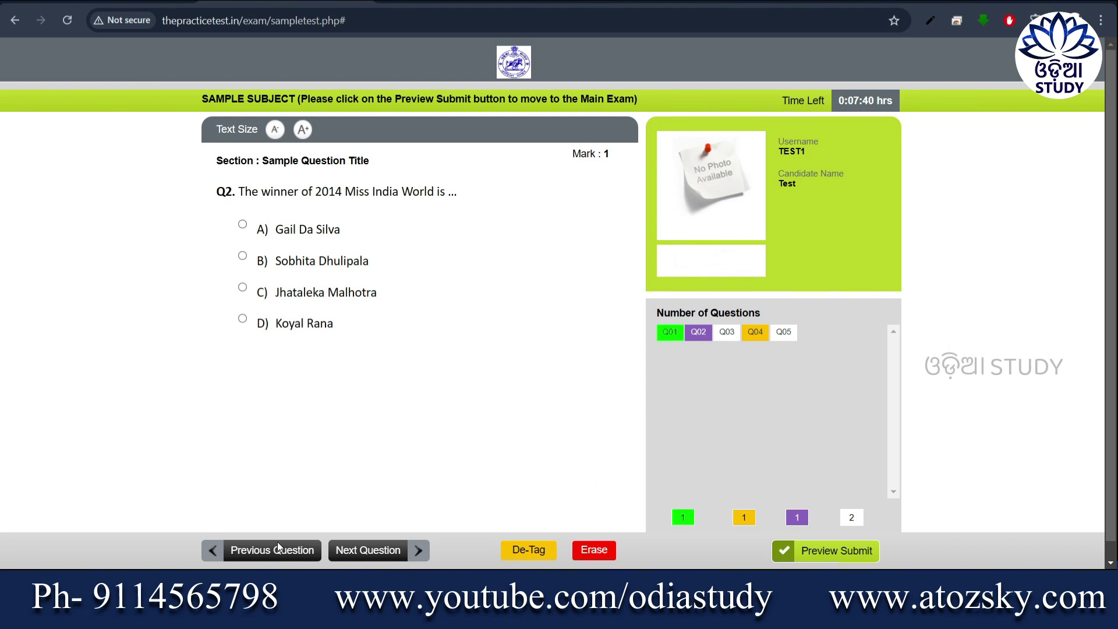
{"action": "left_click", "coordinate": [265, 550]}
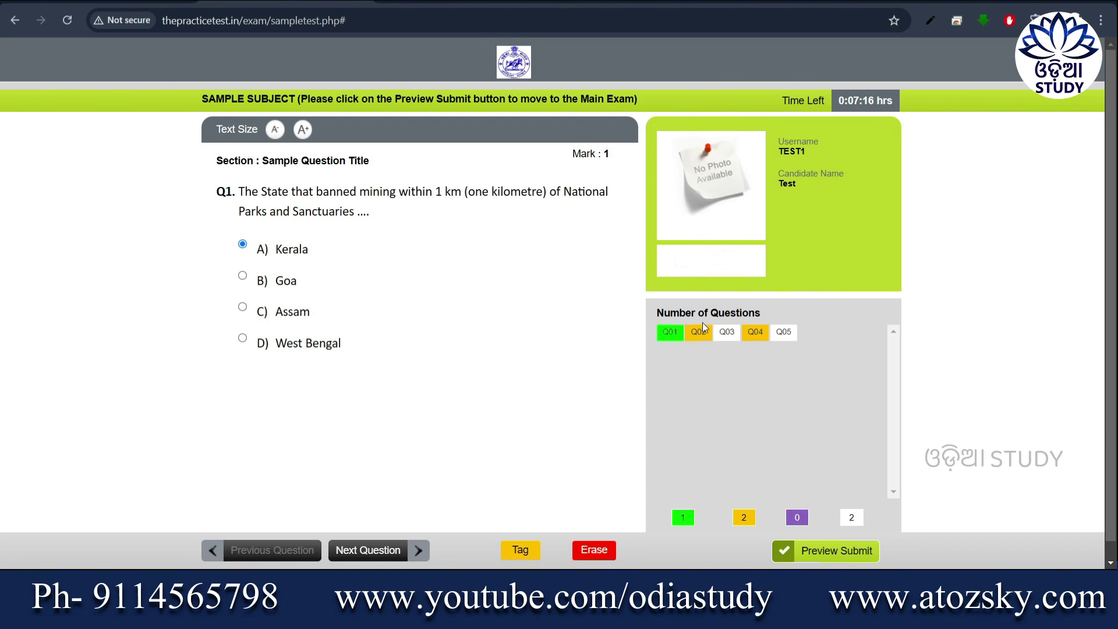
Answer question 3 with option B, "inspires and initiates the students", and continue to question 4
{"action": "left_click", "coordinate": [726, 333]}
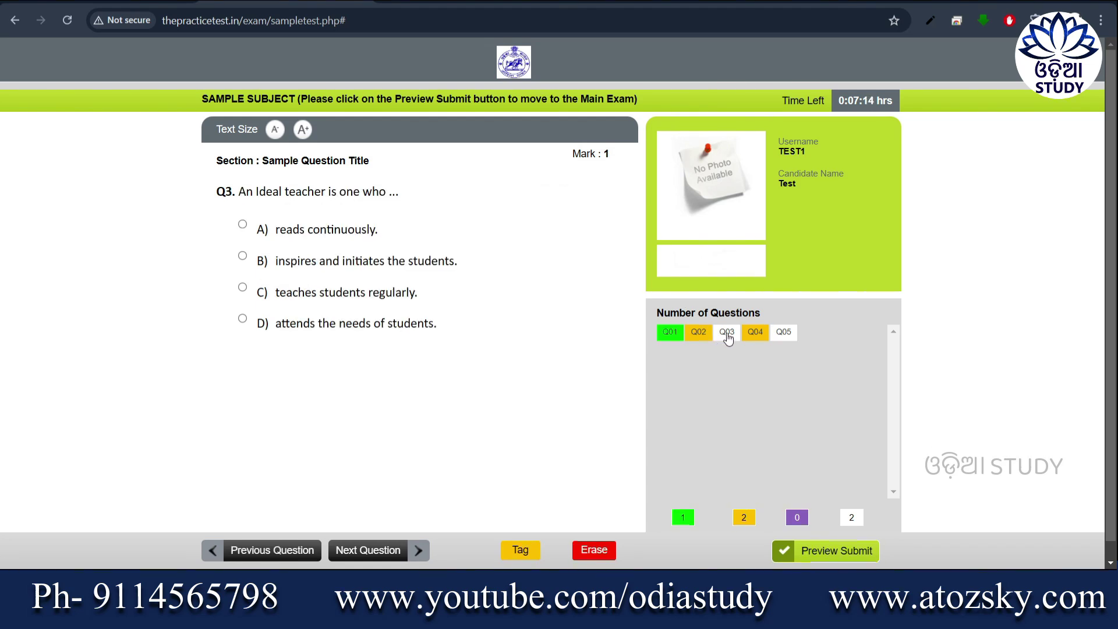
{"action": "left_click", "coordinate": [243, 256]}
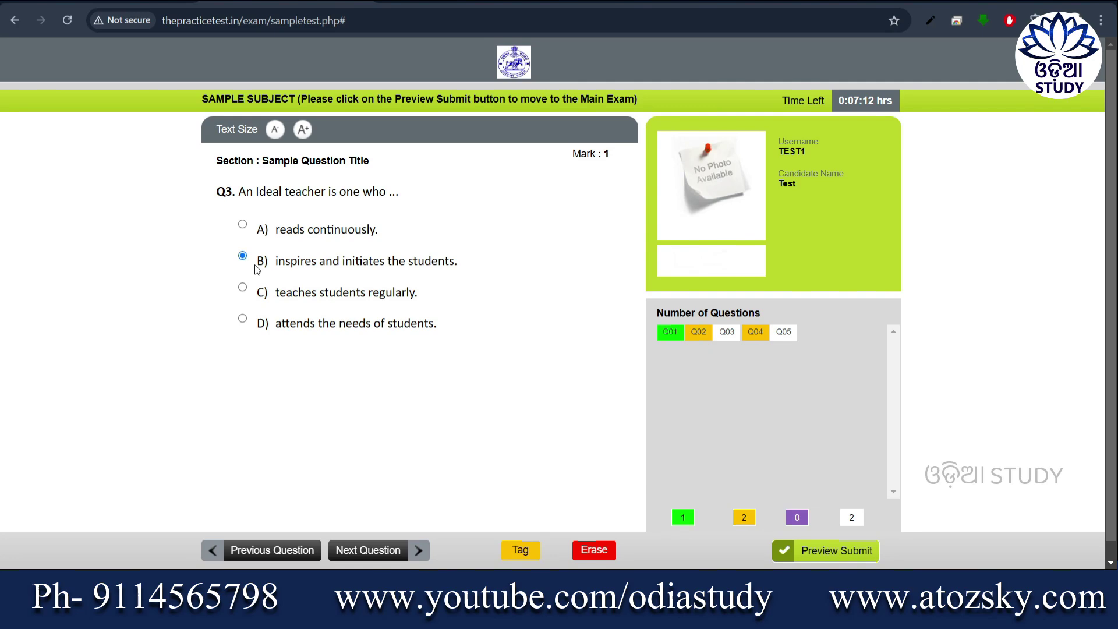
{"action": "left_click", "coordinate": [368, 553]}
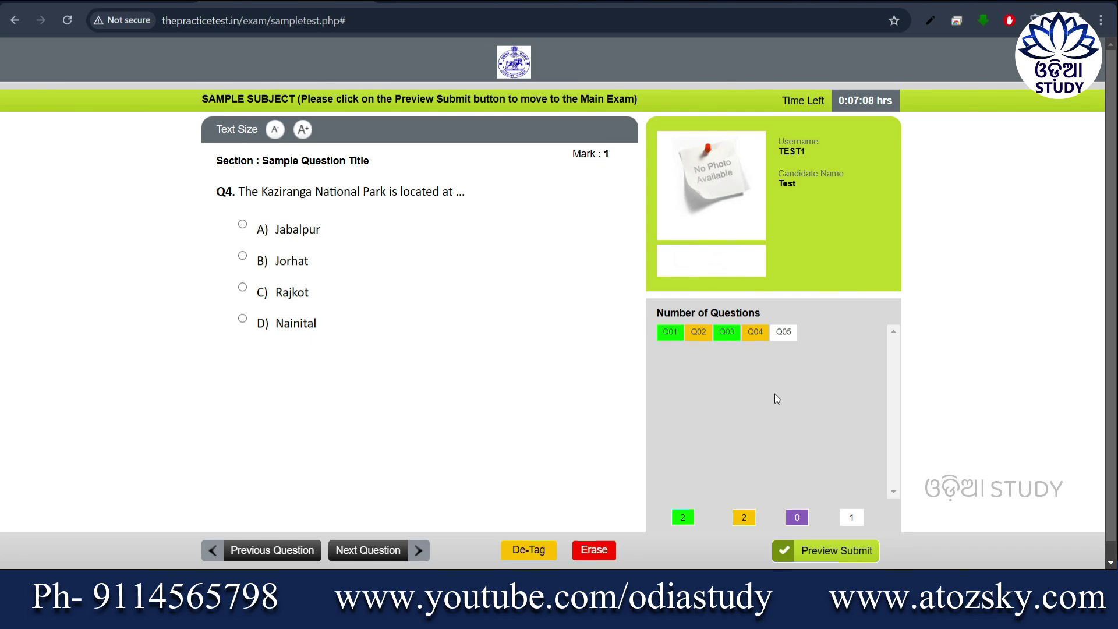